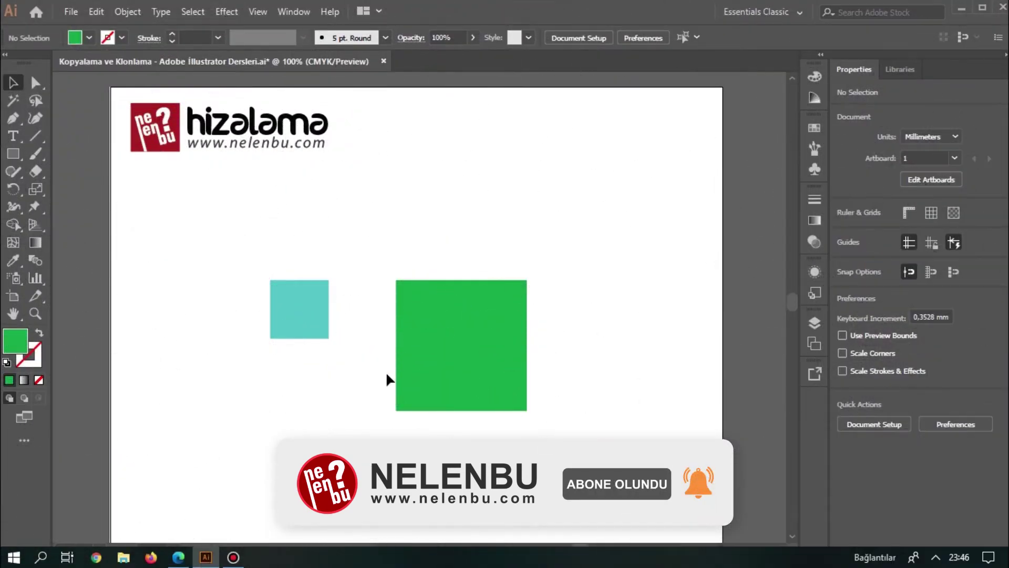
# Drag the teal and green squares together up and to the right on the artboard
pyautogui.moveTo(267, 259); pyautogui.dragTo(488, 375)
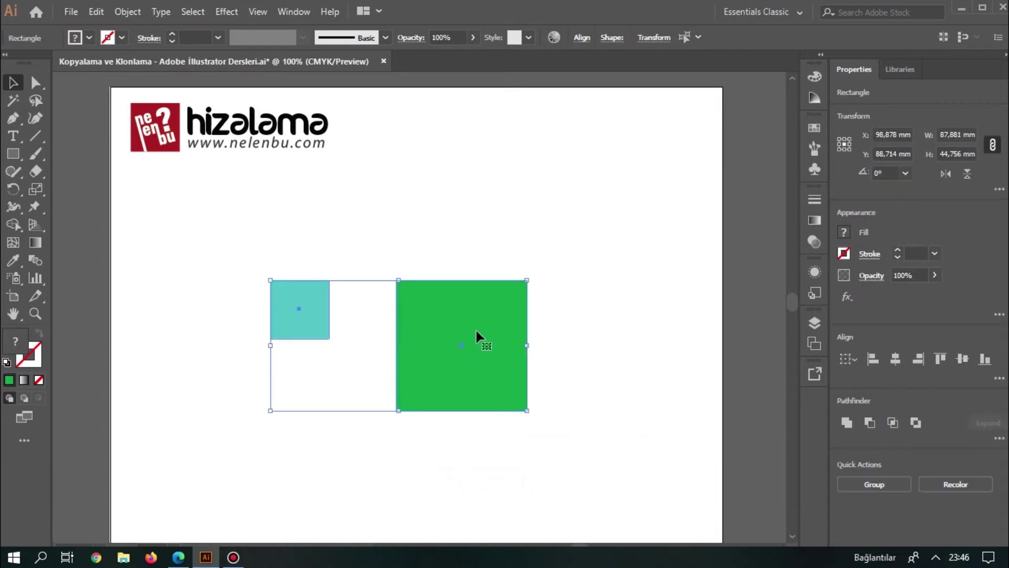
pyautogui.moveTo(488, 339); pyautogui.dragTo(503, 274)
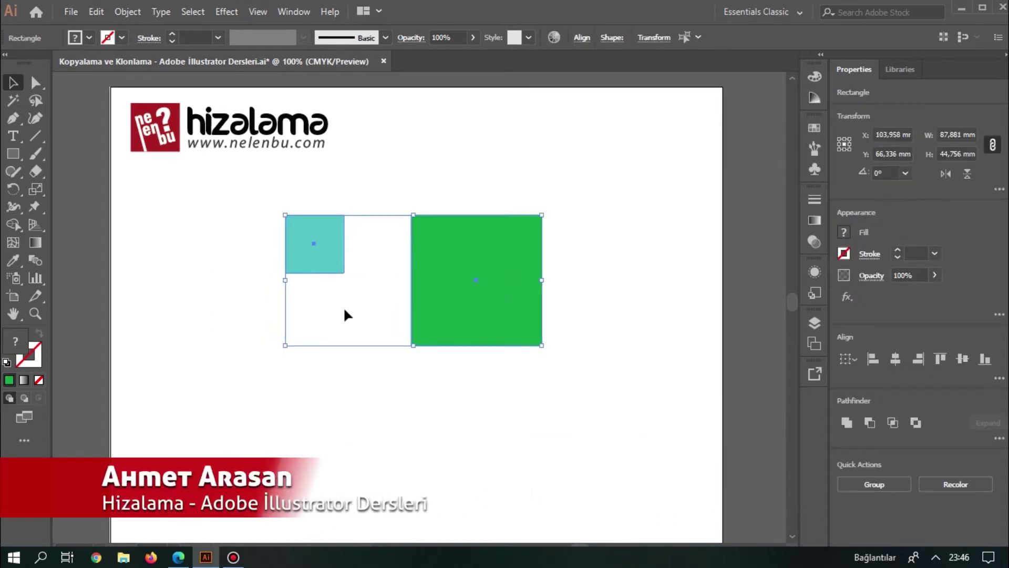
pyautogui.click(249, 313)
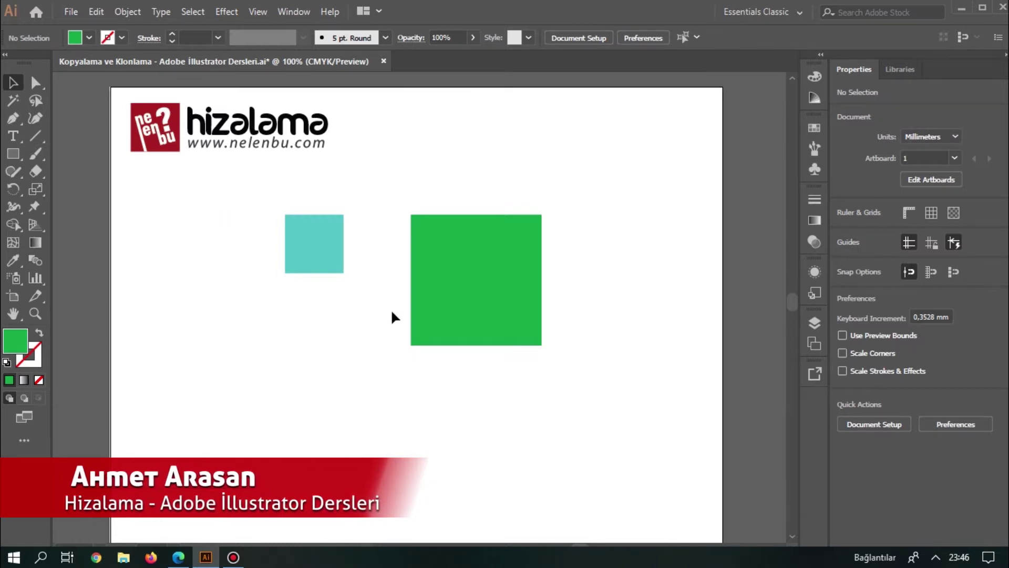
pyautogui.hotkey('ctrl', '-')
pyautogui.moveTo(426, 342)
pyautogui.mouseDown()
pyautogui.moveTo(410, 298)
pyautogui.moveTo(455, 265)
pyautogui.moveTo(452, 252)
pyautogui.mouseUp()
# With the green square selected, set Align To to Align to Artboard
pyautogui.click(375, 181)
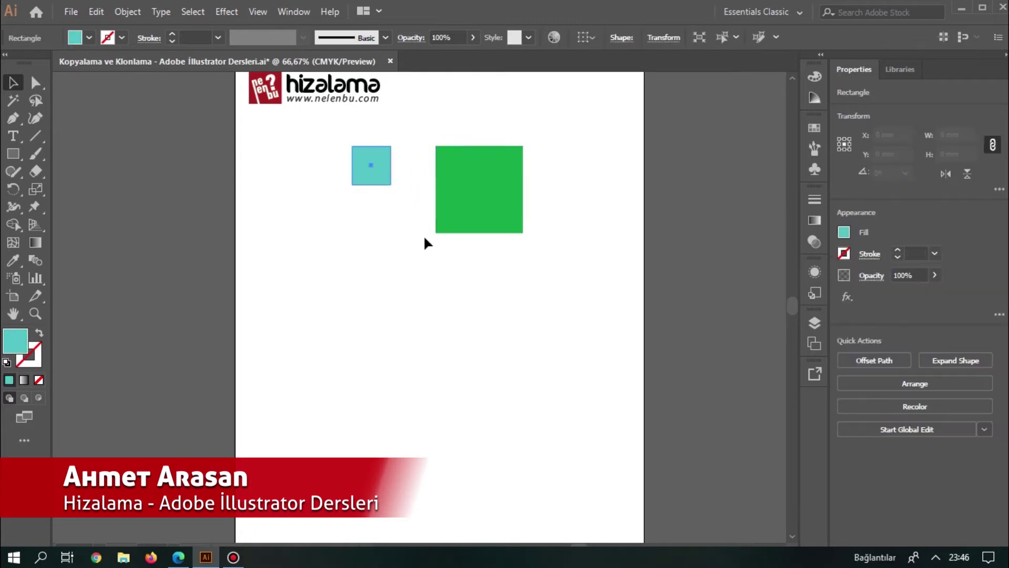
pyautogui.click(593, 38)
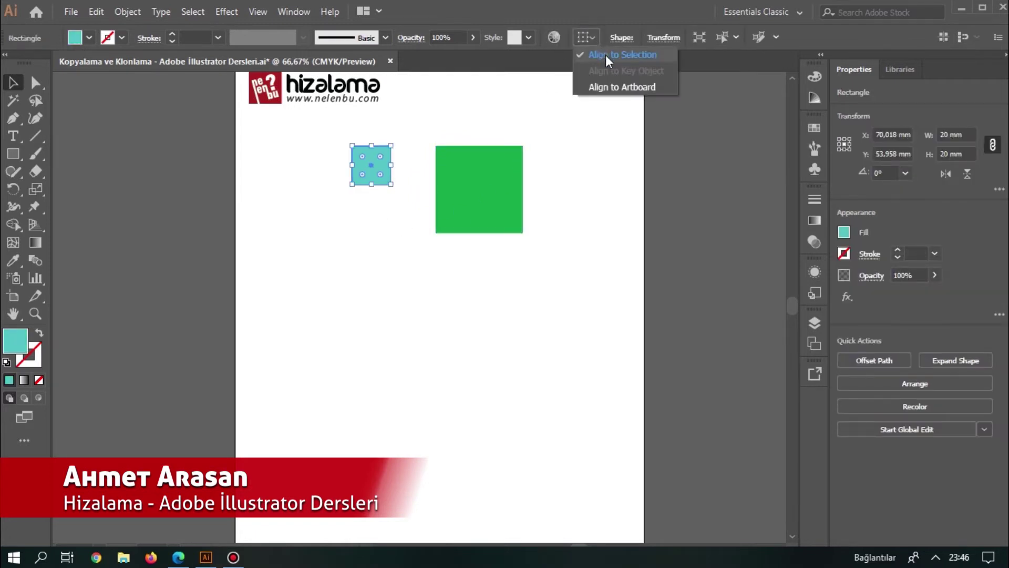
pyautogui.click(605, 55)
pyautogui.click(475, 178)
pyautogui.click(587, 37)
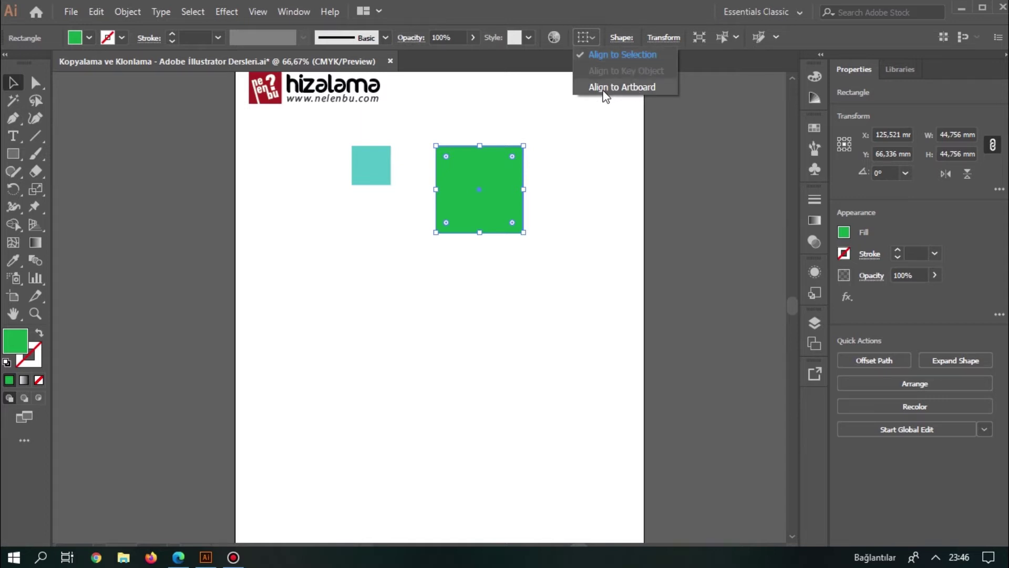
pyautogui.click(625, 89)
pyautogui.click(622, 159)
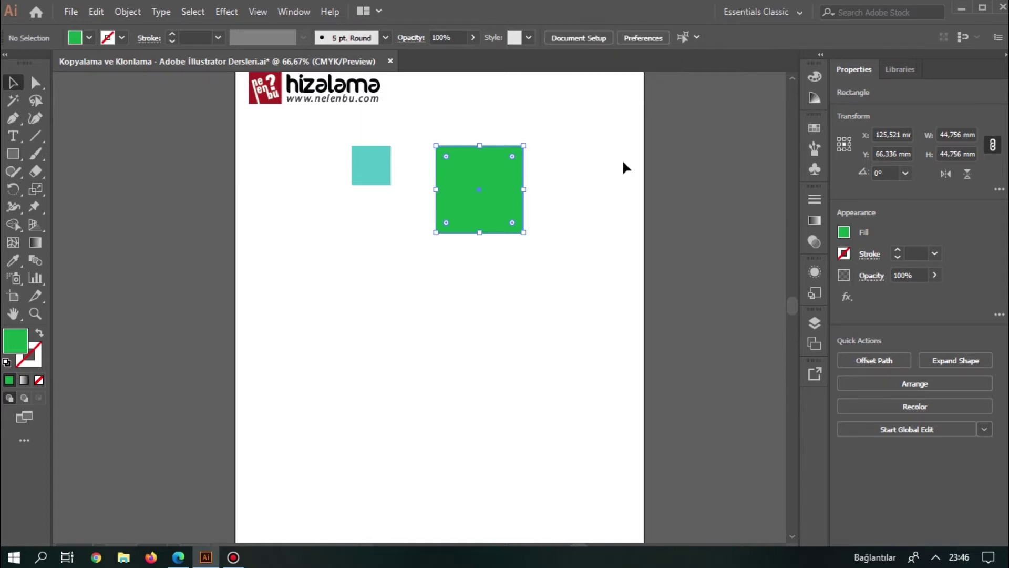
pyautogui.click(508, 199)
pyautogui.click(591, 40)
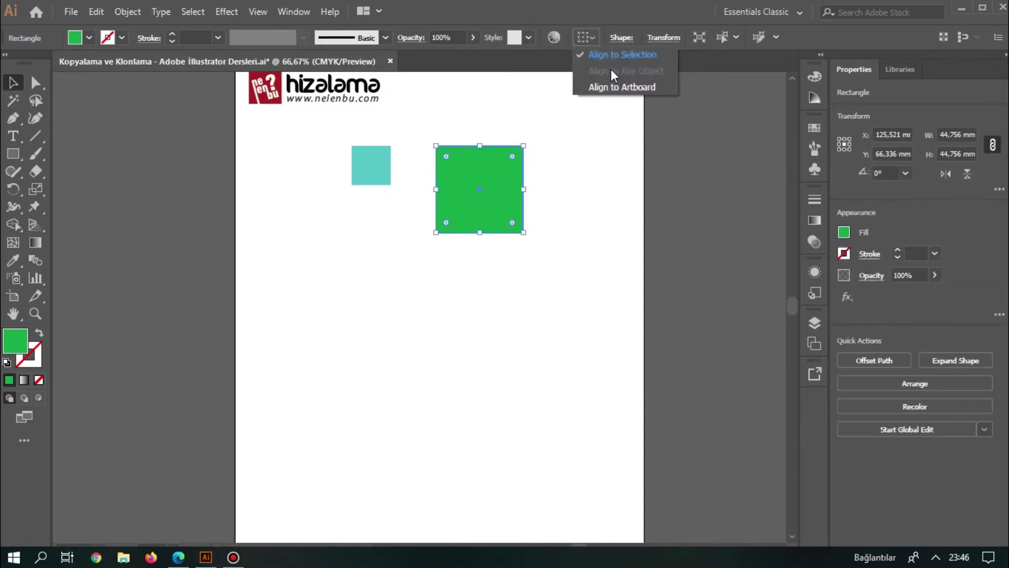
pyautogui.click(624, 87)
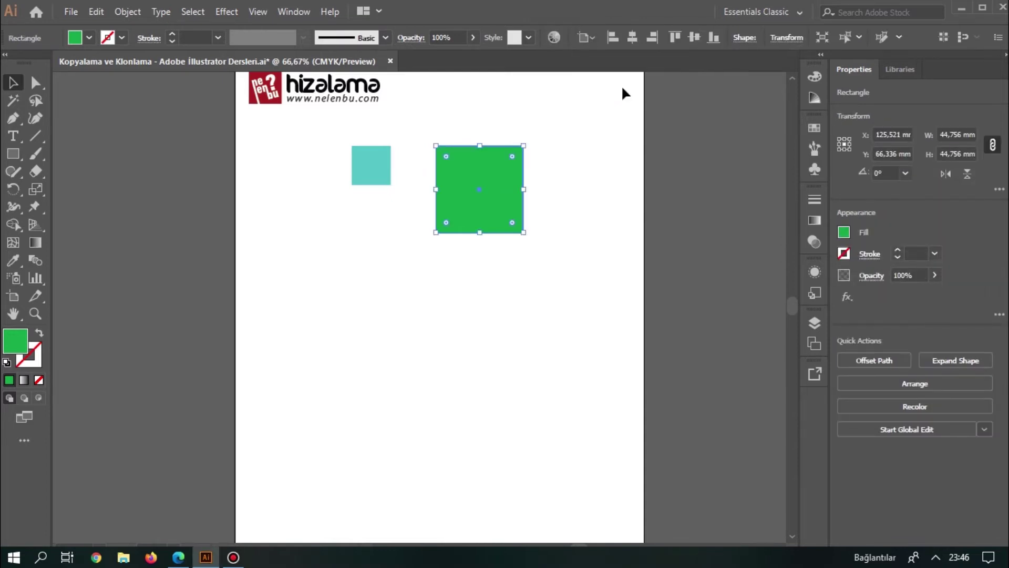
# Centre the green square horizontally and vertically on the artboard
pyautogui.hotkey('ctrl', '-')
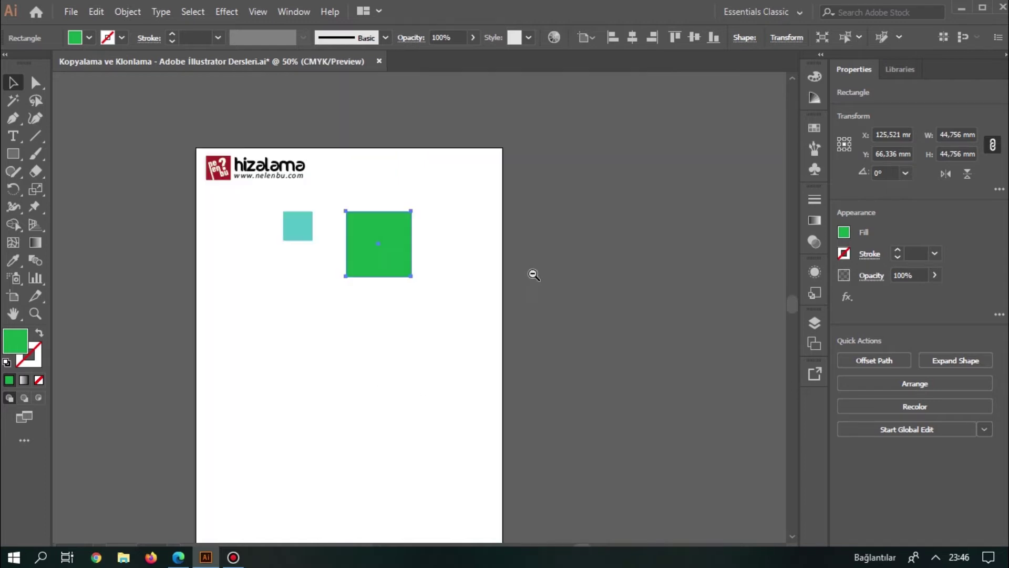
pyautogui.moveTo(405, 313); pyautogui.dragTo(461, 275)
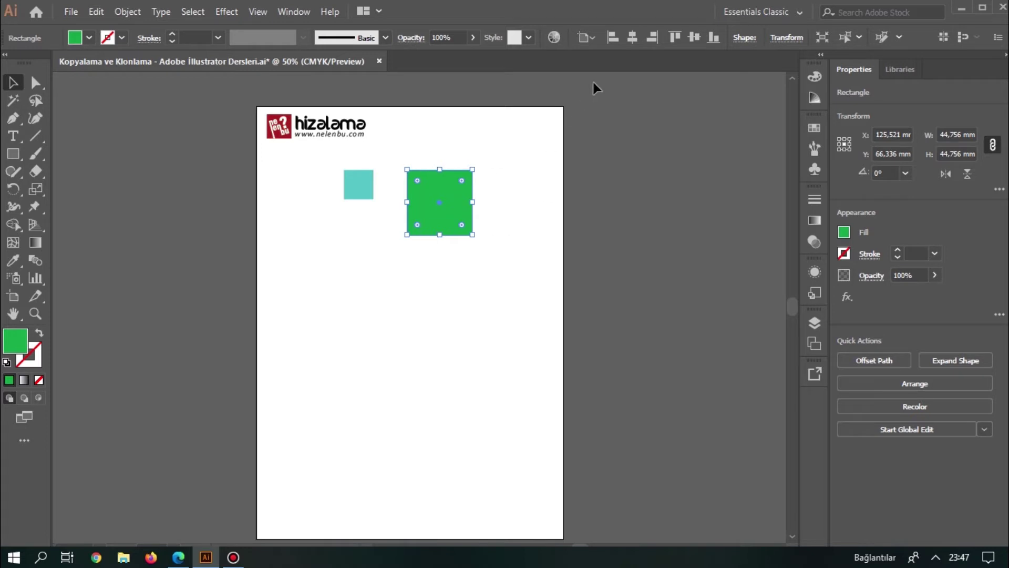
pyautogui.click(630, 44)
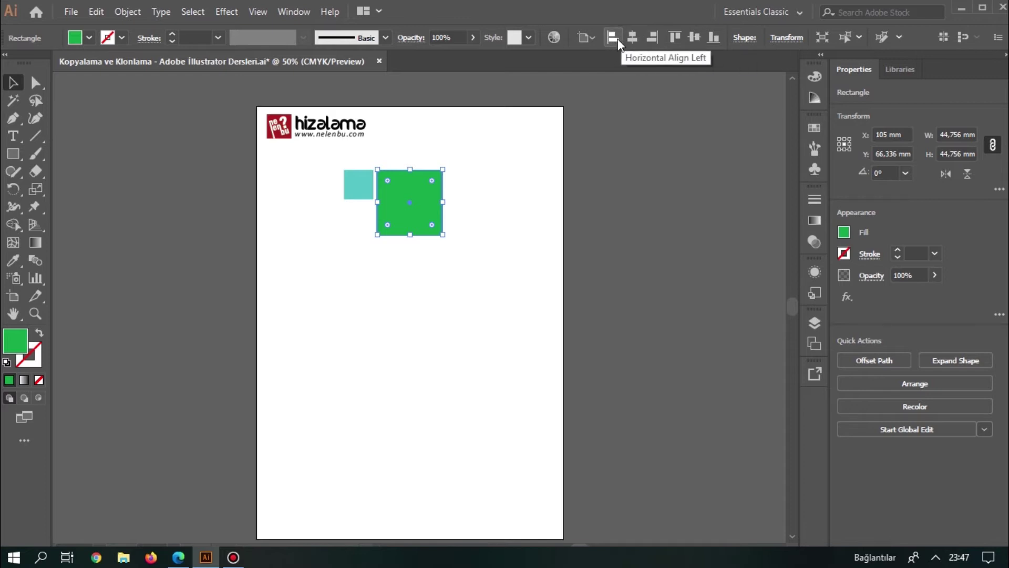
pyautogui.click(692, 41)
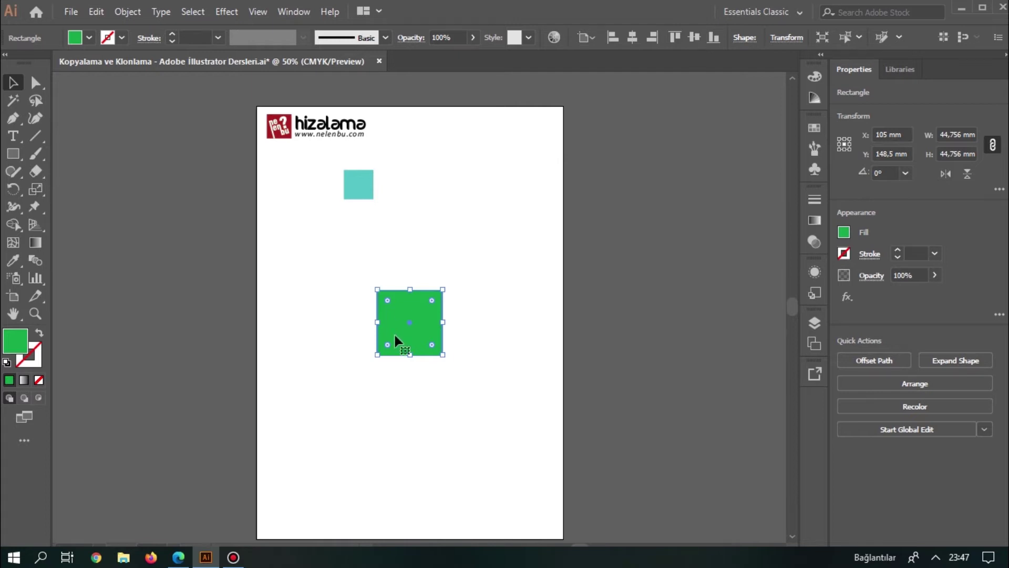
# Drag the green square back up, just right of the teal square
pyautogui.click(303, 260)
pyautogui.moveTo(351, 278); pyautogui.dragTo(469, 369)
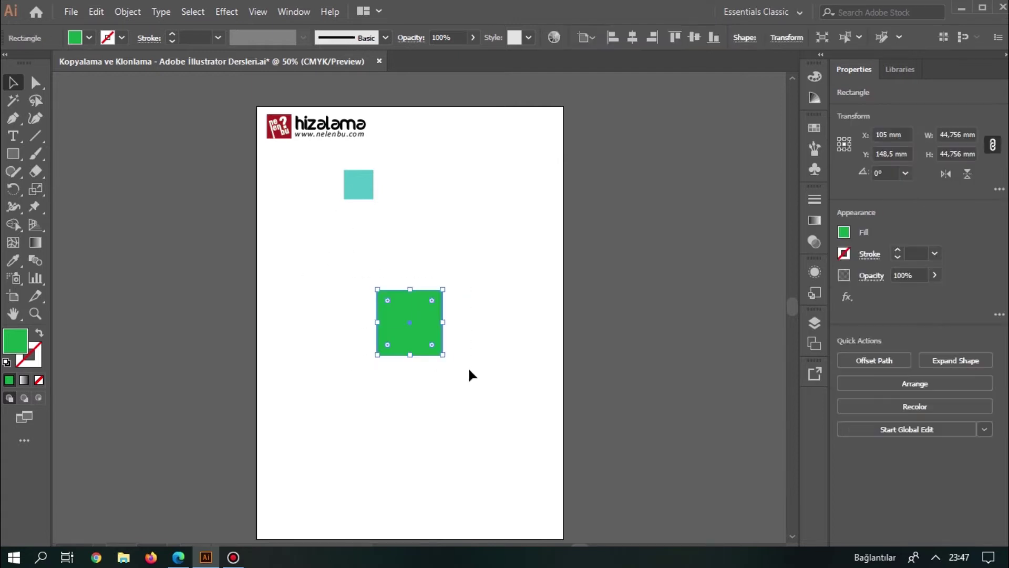
pyautogui.click(587, 37)
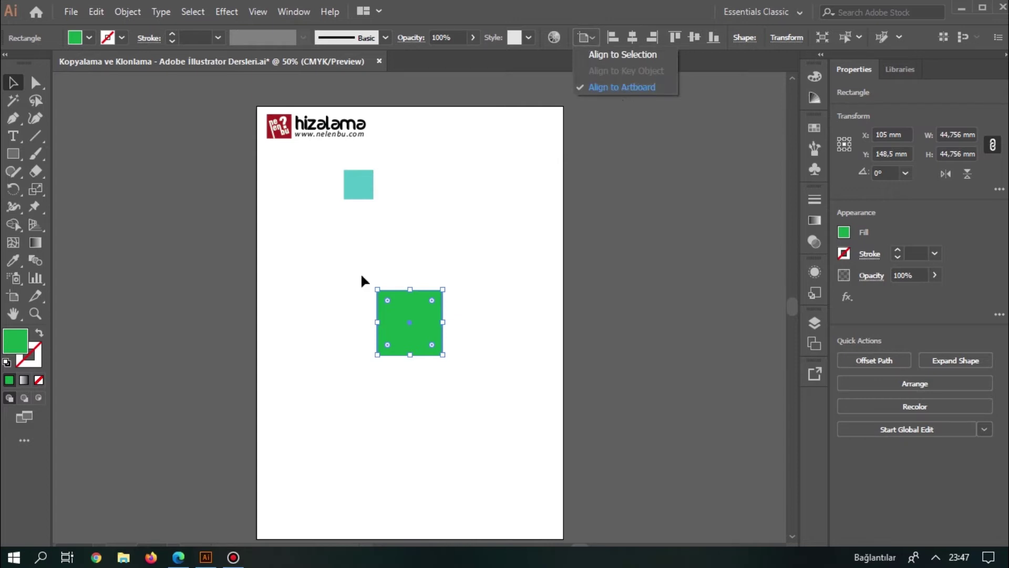
pyautogui.click(628, 38)
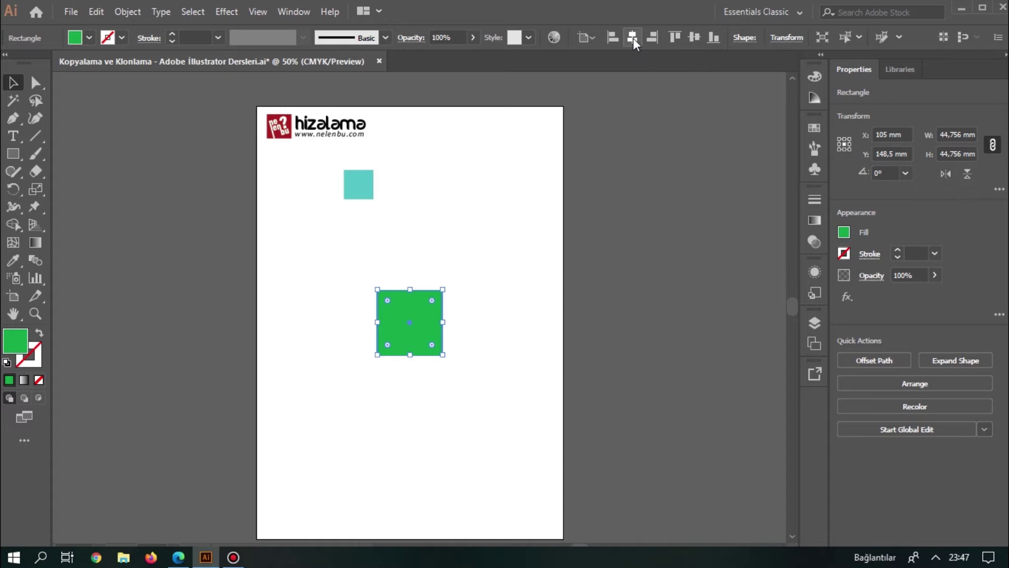
pyautogui.click(504, 261)
# Reposition the squares so the teal one sits below and left of the green one
pyautogui.moveTo(421, 323); pyautogui.dragTo(459, 233)
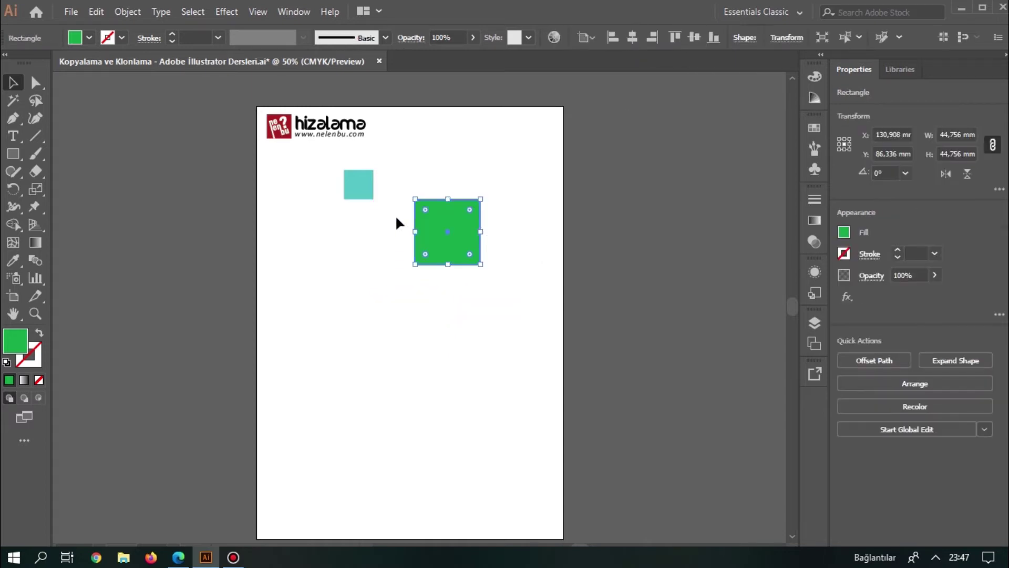
pyautogui.moveTo(359, 185); pyautogui.dragTo(366, 233)
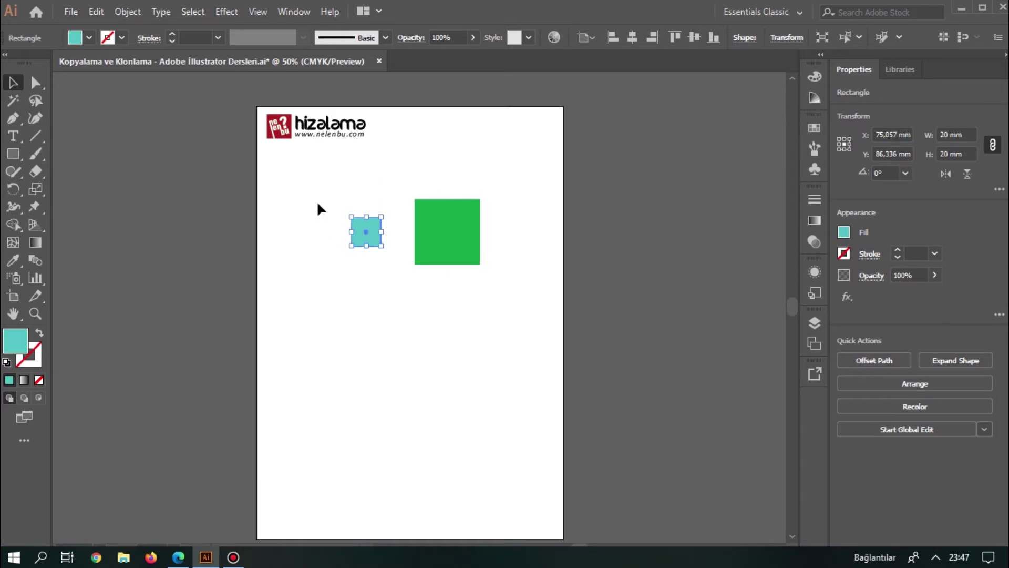
pyautogui.click(601, 185)
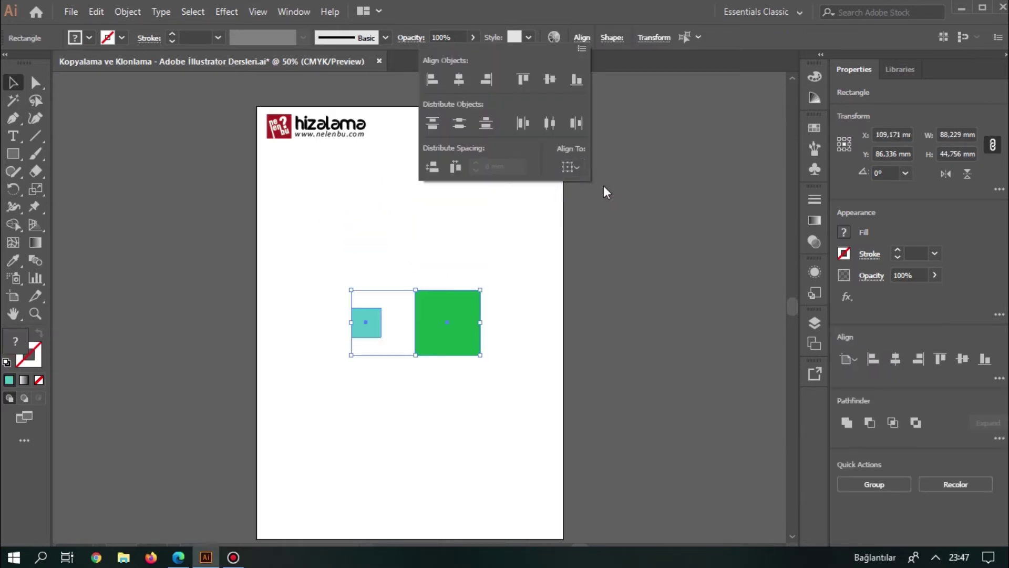
pyautogui.click(460, 315)
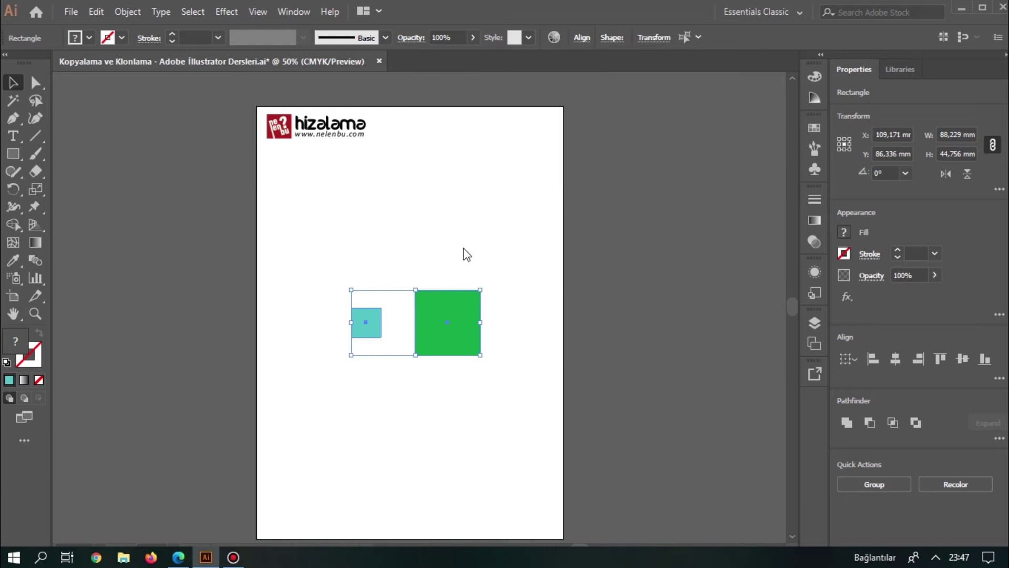
pyautogui.moveTo(470, 316); pyautogui.dragTo(483, 245)
pyautogui.moveTo(393, 259); pyautogui.dragTo(387, 355)
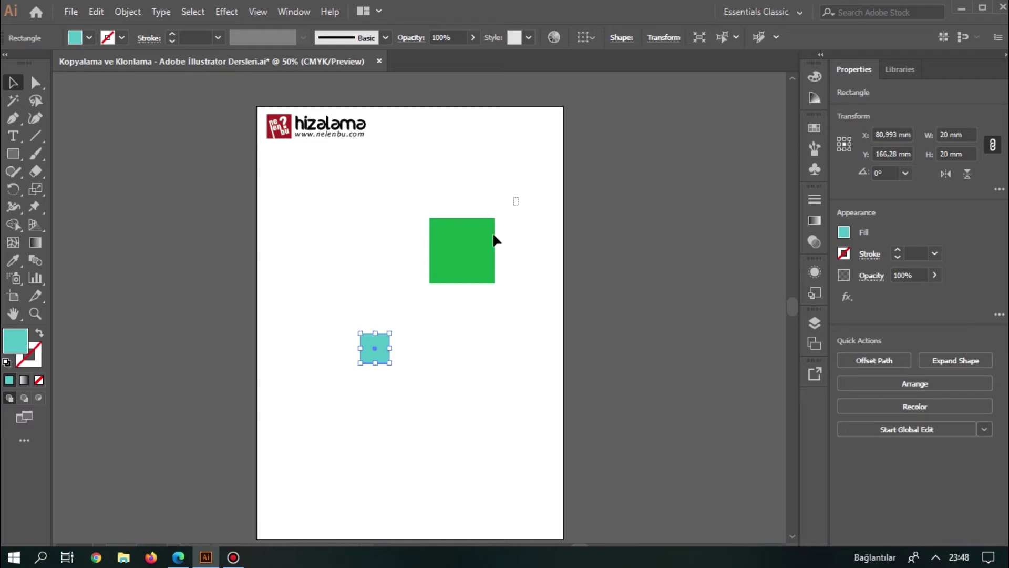
# Select both squares and try vertical and horizontal centre alignment on them
pyautogui.moveTo(497, 235); pyautogui.dragTo(349, 372)
pyautogui.click(580, 37)
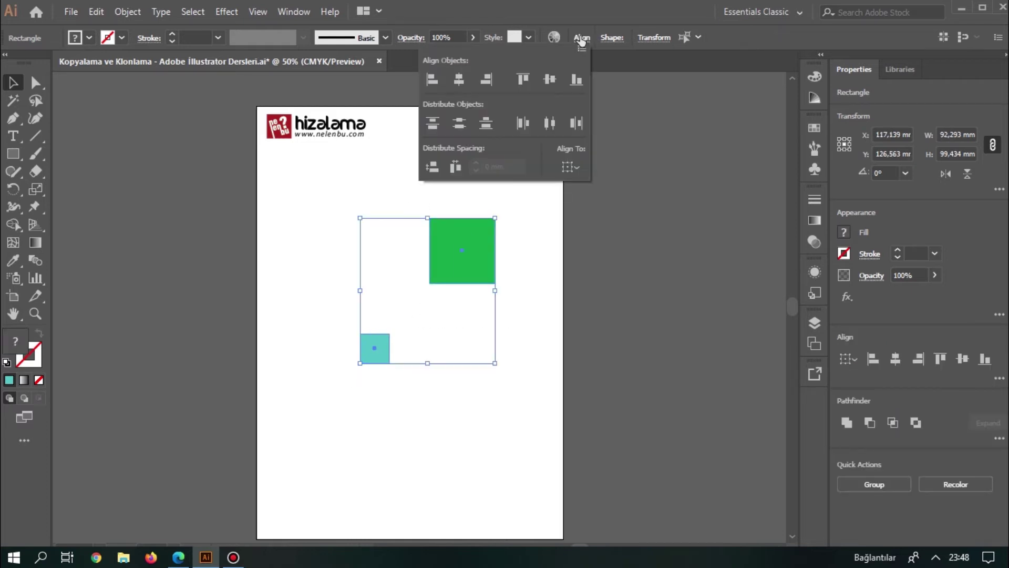
pyautogui.click(569, 168)
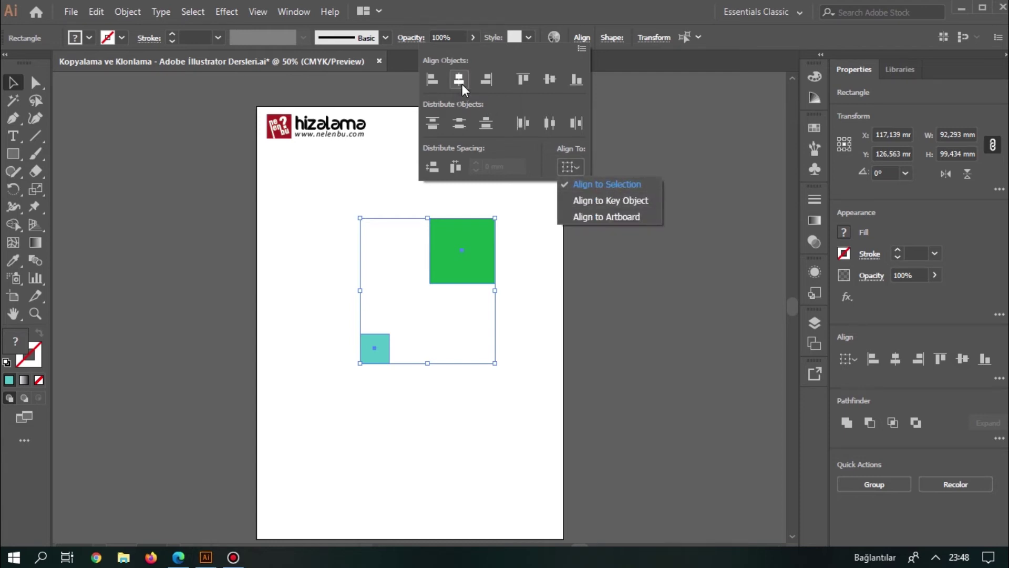
pyautogui.click(548, 84)
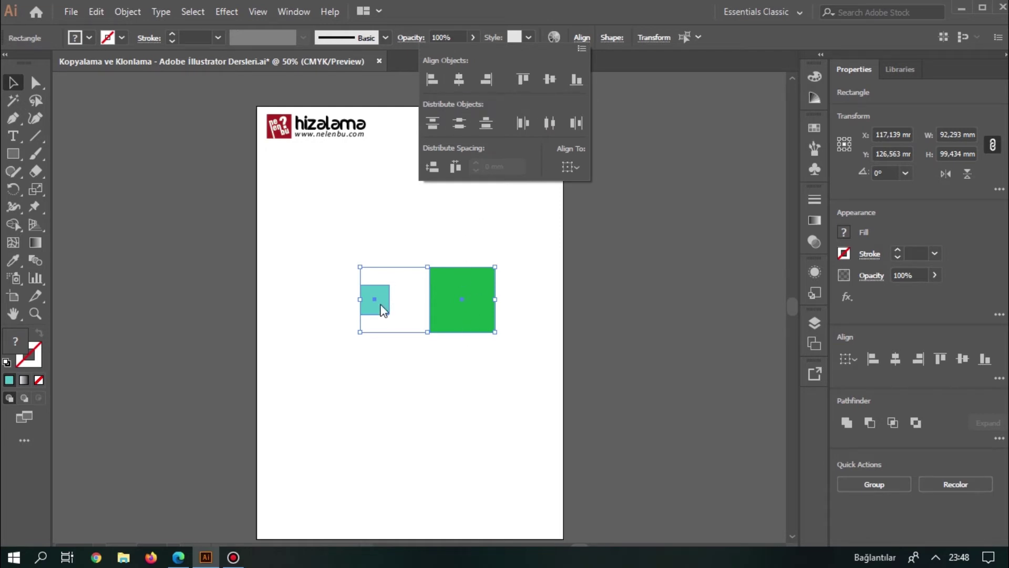
pyautogui.click(459, 79)
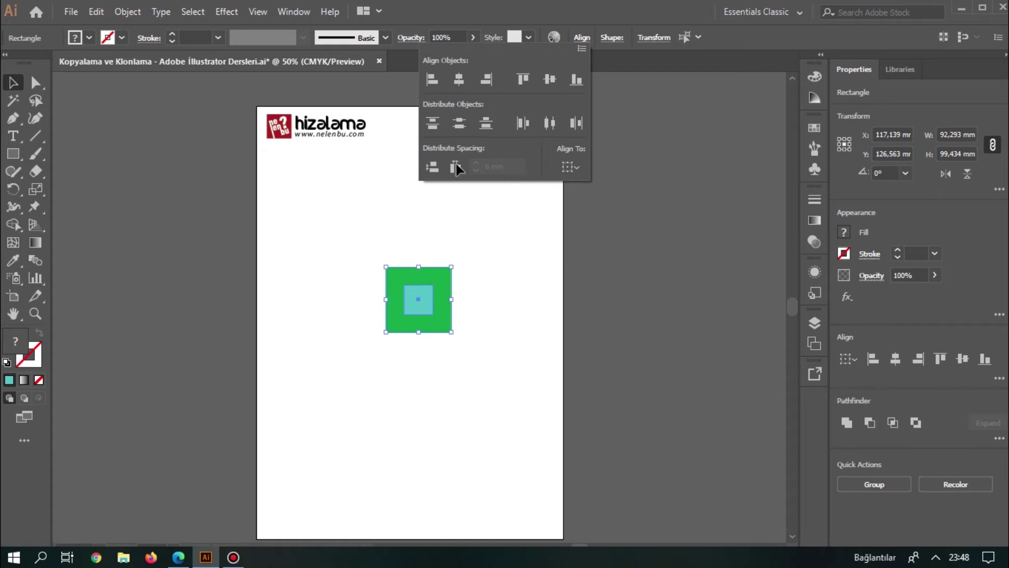
# Align the teal square into the green square's bottom-left corner using Align Left and Align Bottom
pyautogui.click(434, 83)
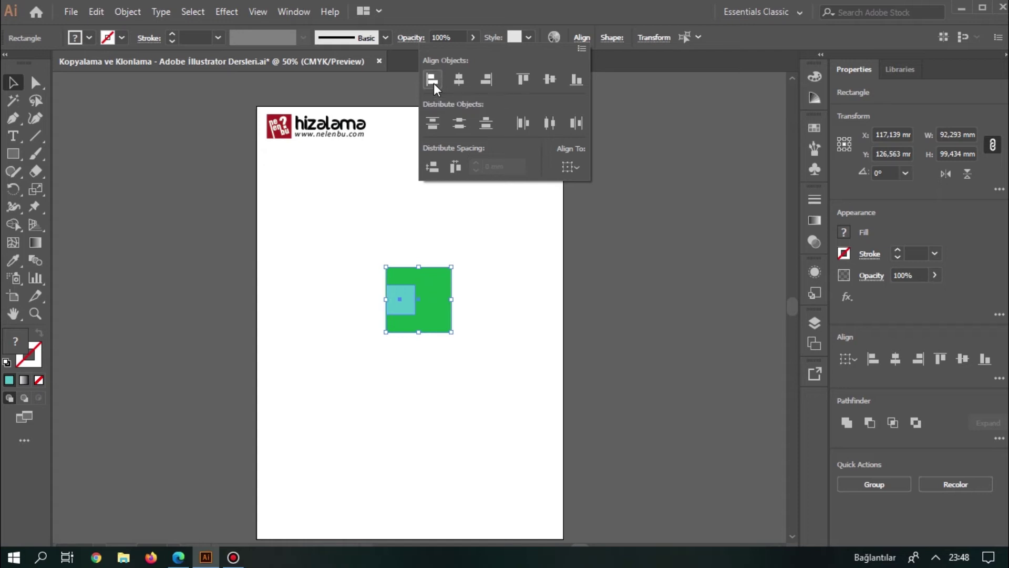
pyautogui.click(483, 80)
pyautogui.click(527, 81)
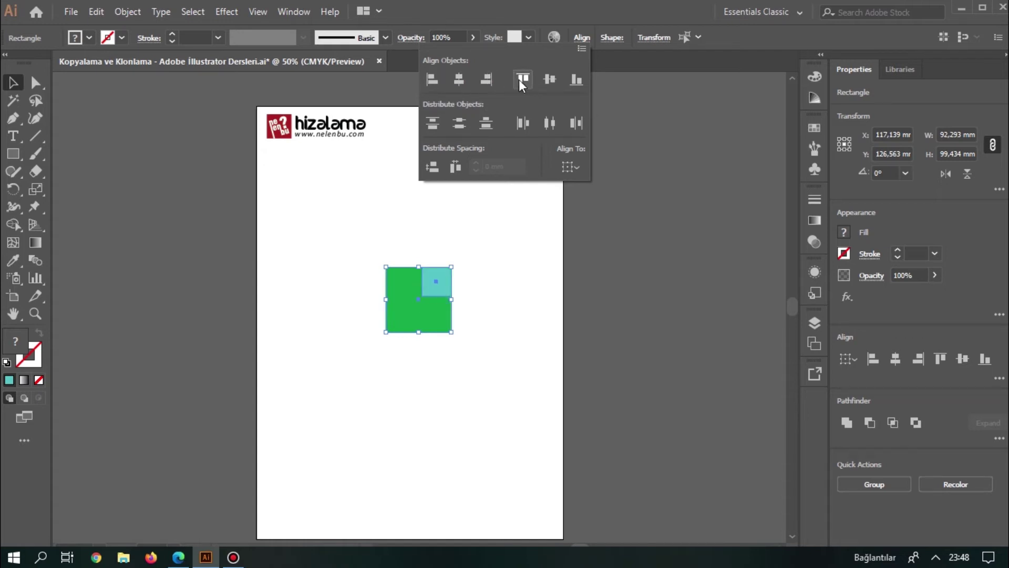
pyautogui.click(577, 80)
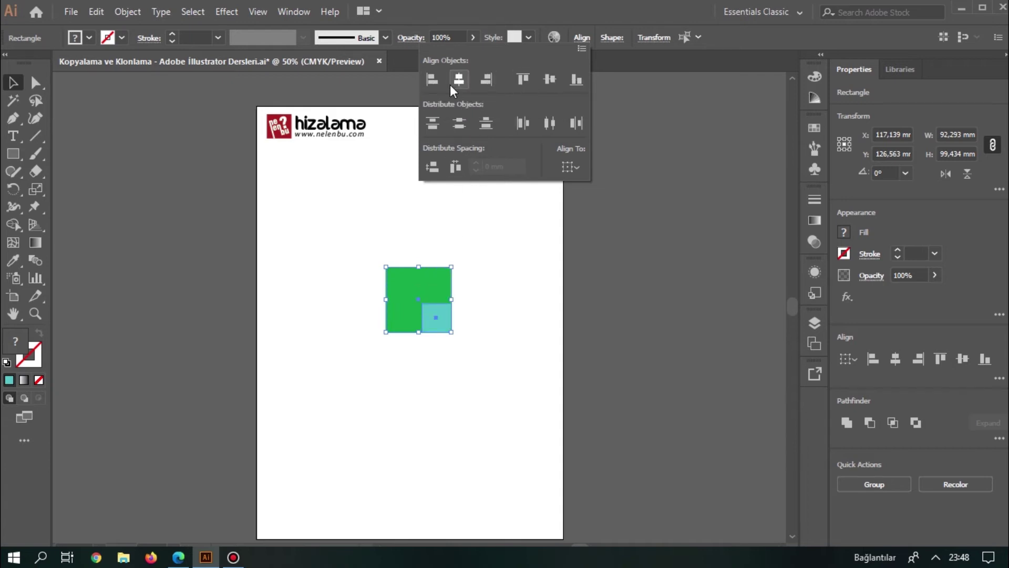
pyautogui.click(434, 83)
pyautogui.click(438, 222)
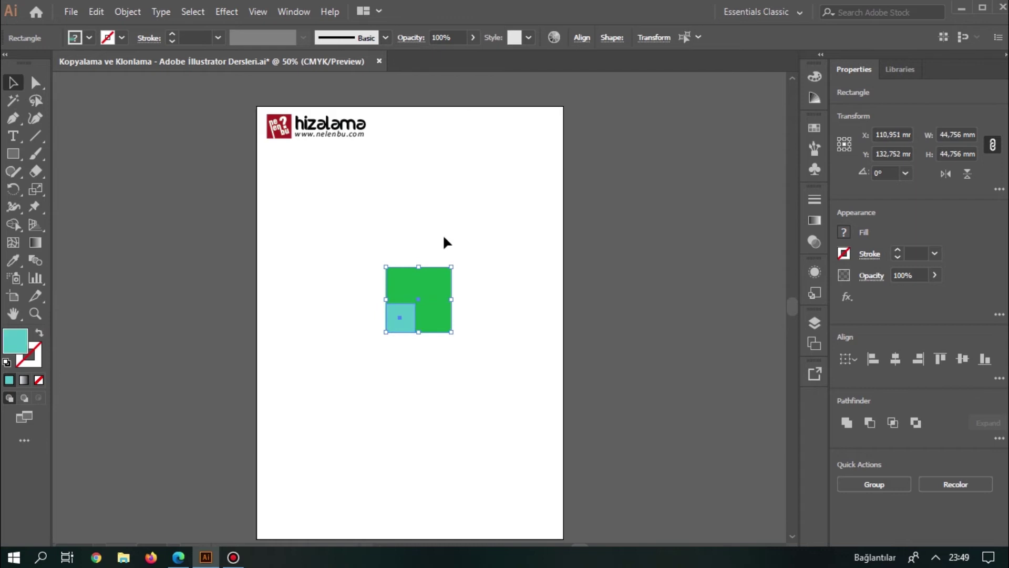
# Shift both squares slightly down-right, zoom in, and reselect both squares
pyautogui.moveTo(297, 194); pyautogui.dragTo(526, 332)
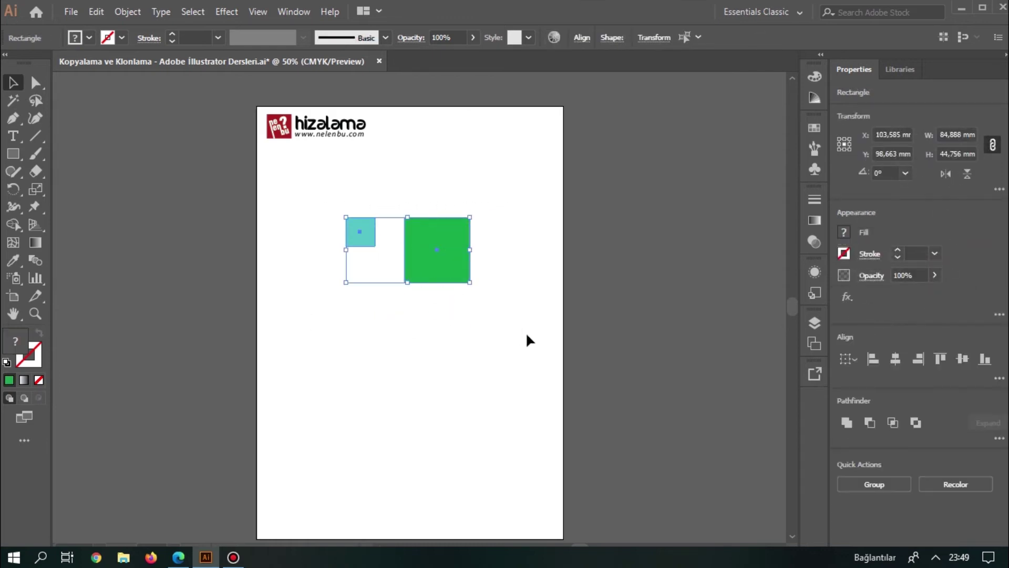
pyautogui.moveTo(353, 221); pyautogui.dragTo(360, 236)
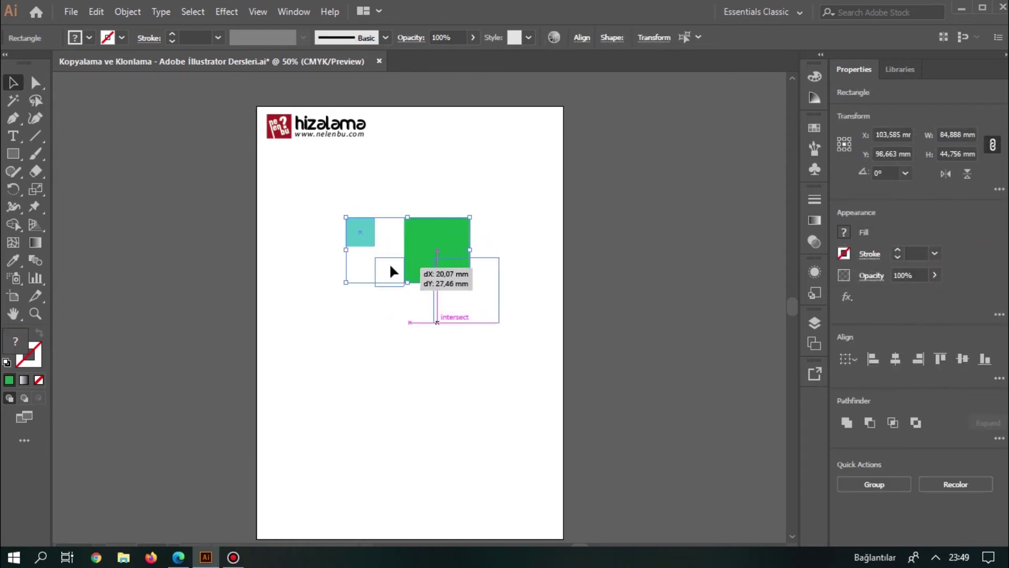
pyautogui.click(340, 277)
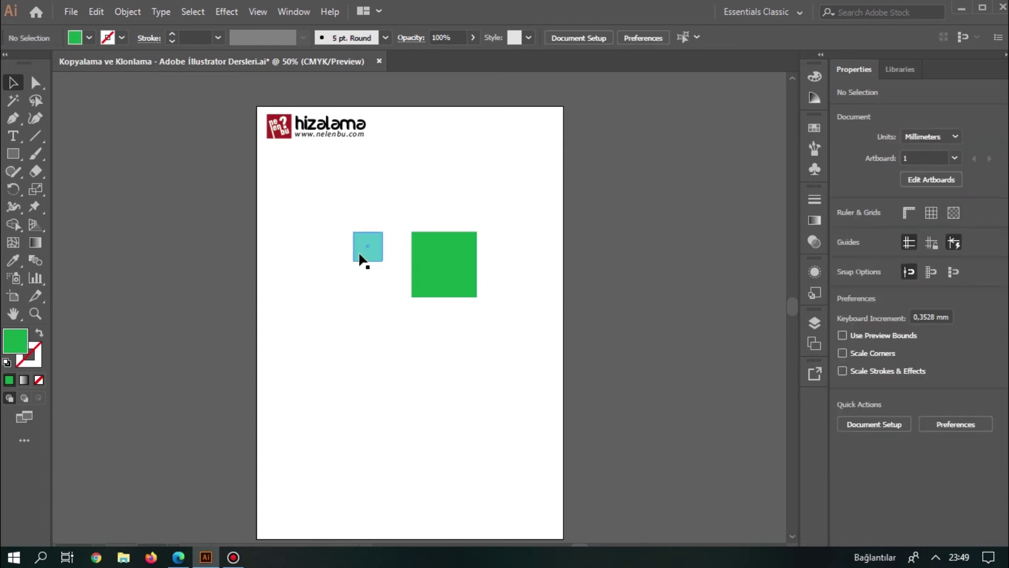
pyautogui.hotkey('ctrl', '+')
pyautogui.moveTo(403, 312); pyautogui.dragTo(352, 279)
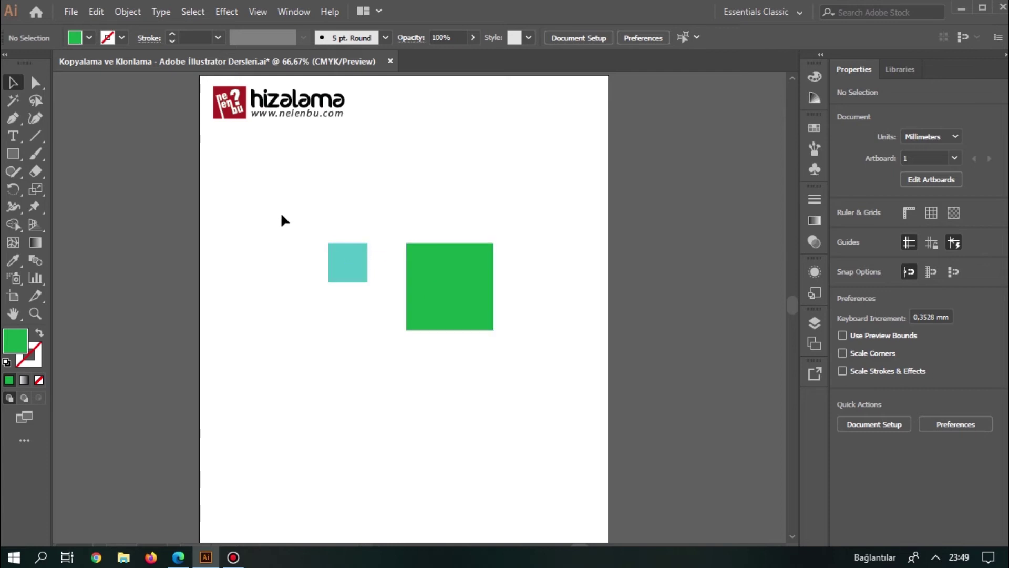
pyautogui.moveTo(279, 211); pyautogui.dragTo(415, 263)
# Set Align To to Align to Key Object with the green square as the key object
pyautogui.click(582, 38)
pyautogui.click(572, 168)
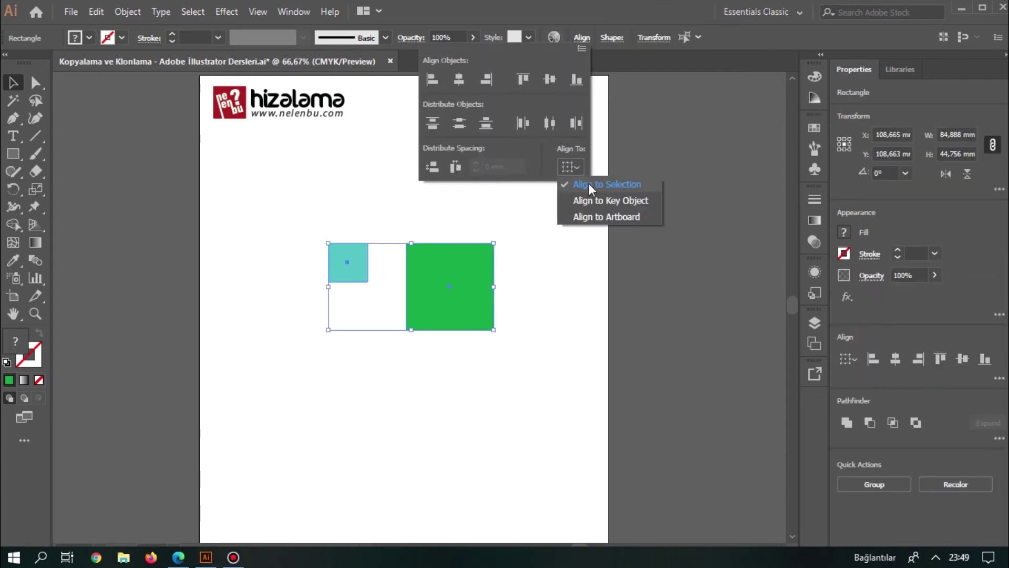
pyautogui.click(611, 203)
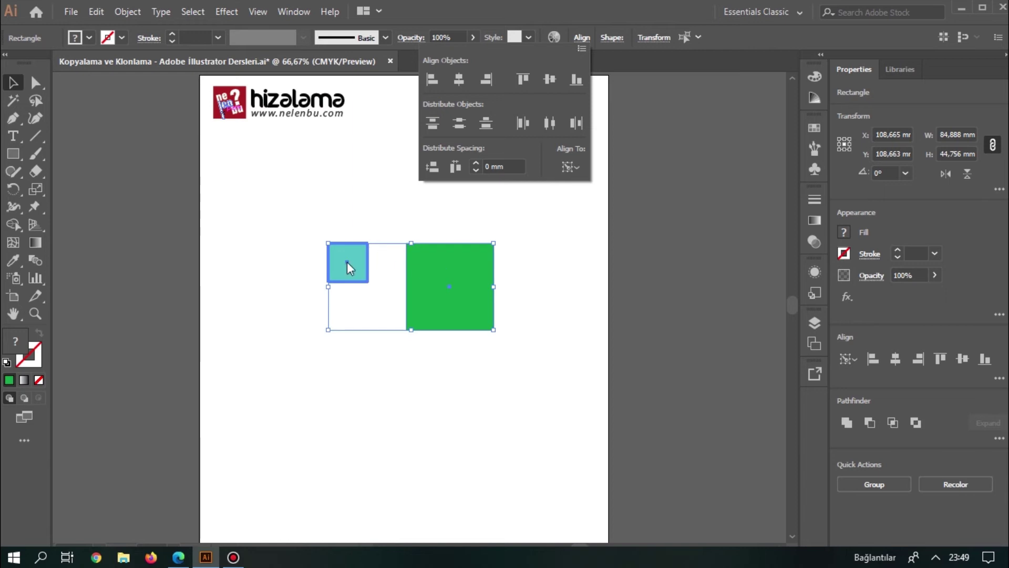
pyautogui.click(462, 264)
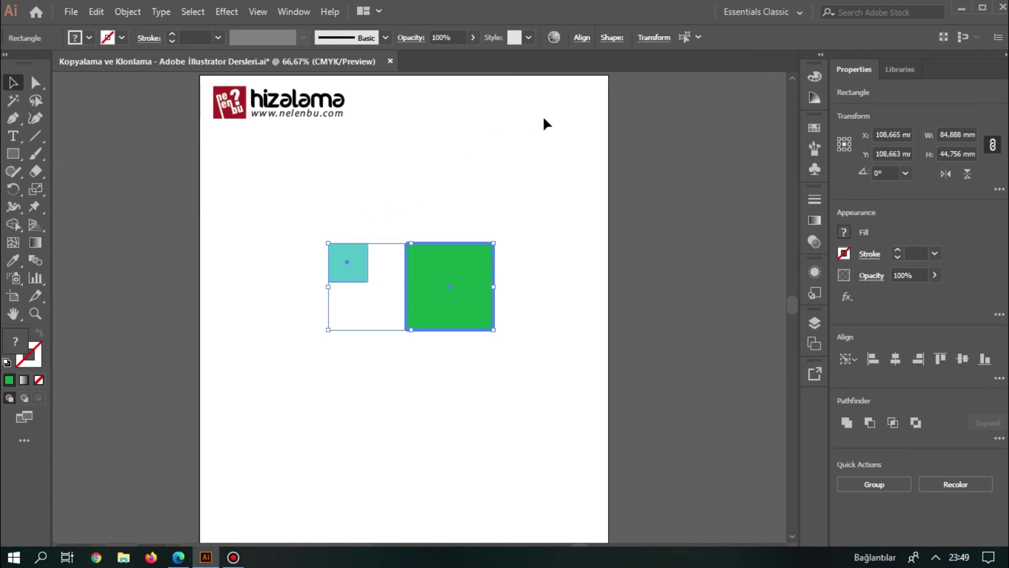
pyautogui.click(580, 38)
pyautogui.click(572, 167)
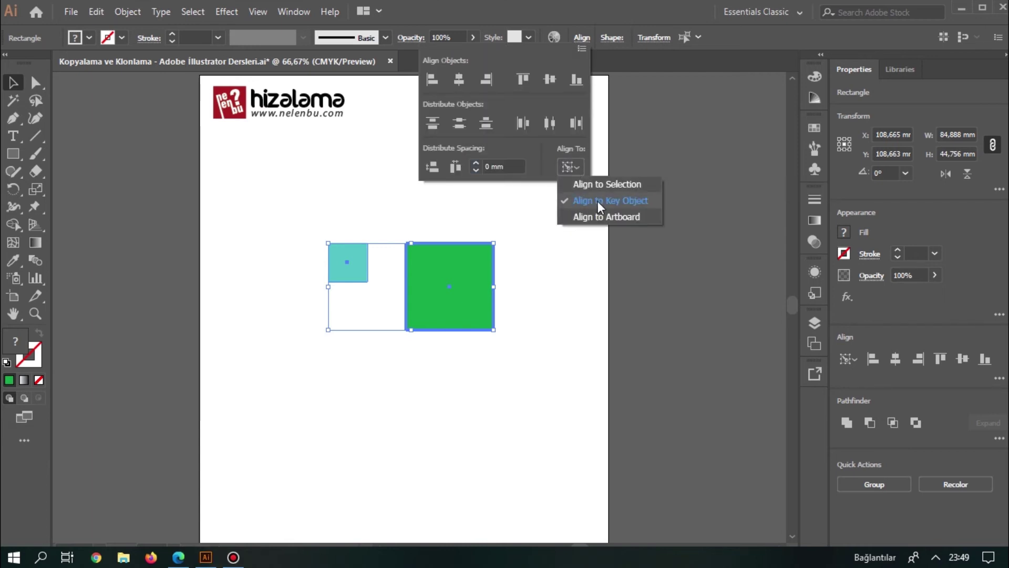
pyautogui.click(560, 257)
# Marquee-select both squares and mark the green square as the key object
pyautogui.click(559, 257)
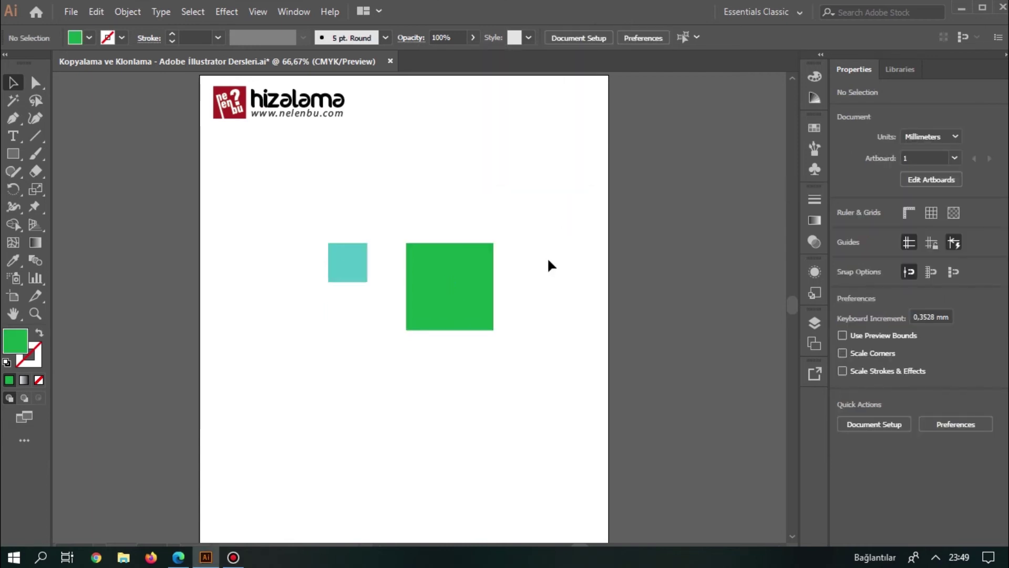
pyautogui.moveTo(250, 185); pyautogui.dragTo(537, 368)
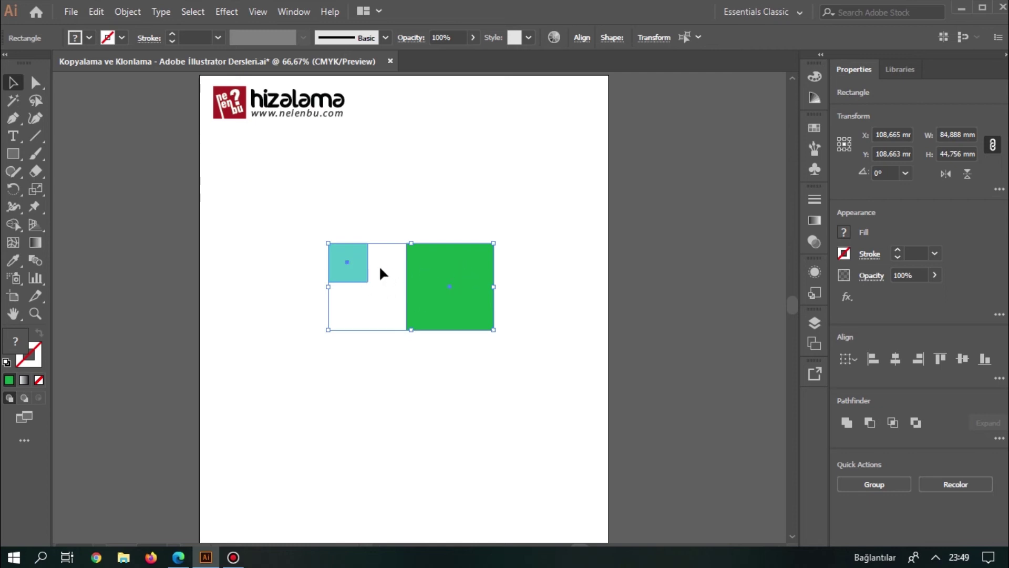
pyautogui.click(467, 277)
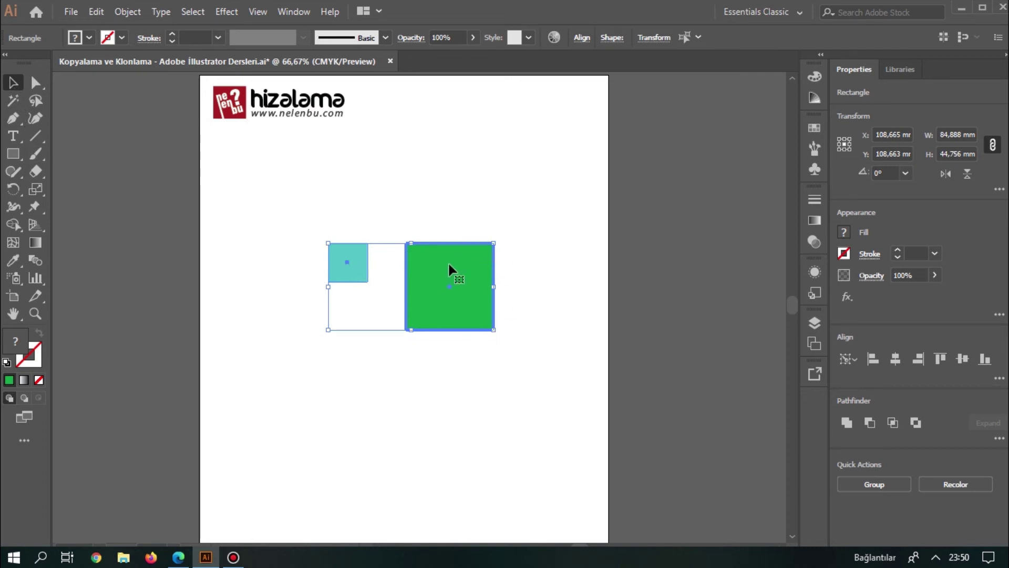
# Try horizontal centre, vertical centre and top alignment of teal against the green key object
pyautogui.click(584, 37)
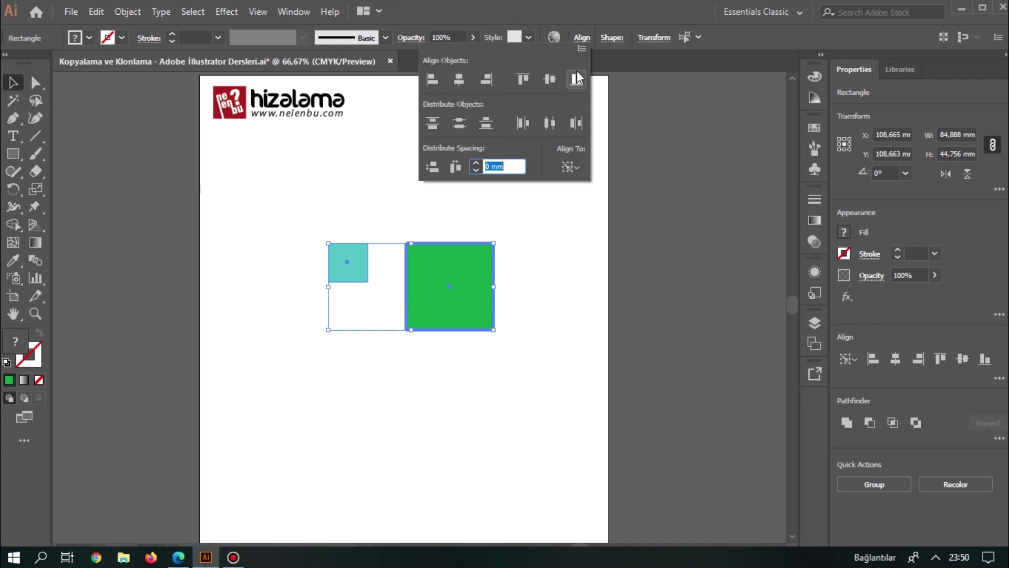
pyautogui.click(463, 81)
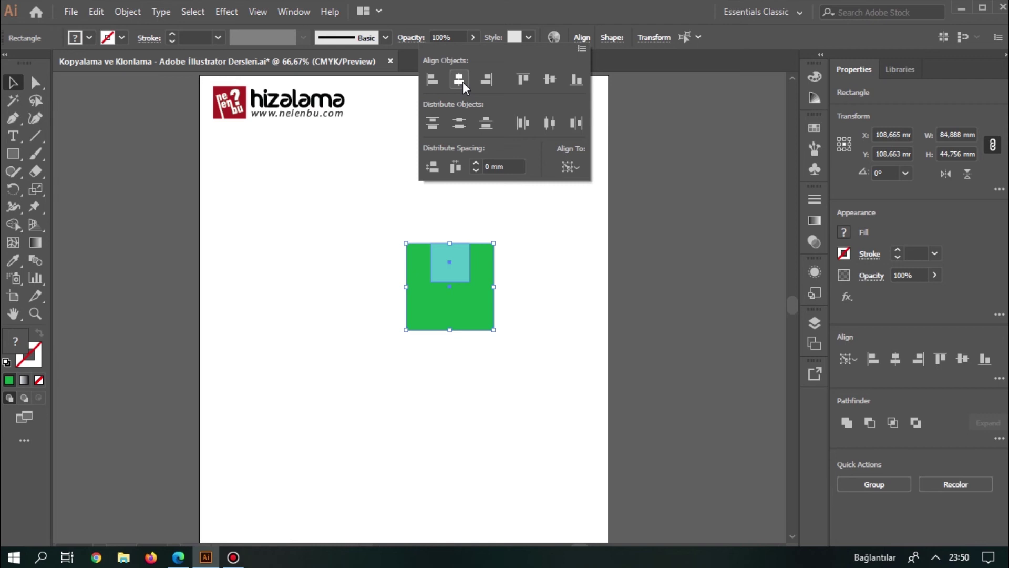
pyautogui.click(548, 86)
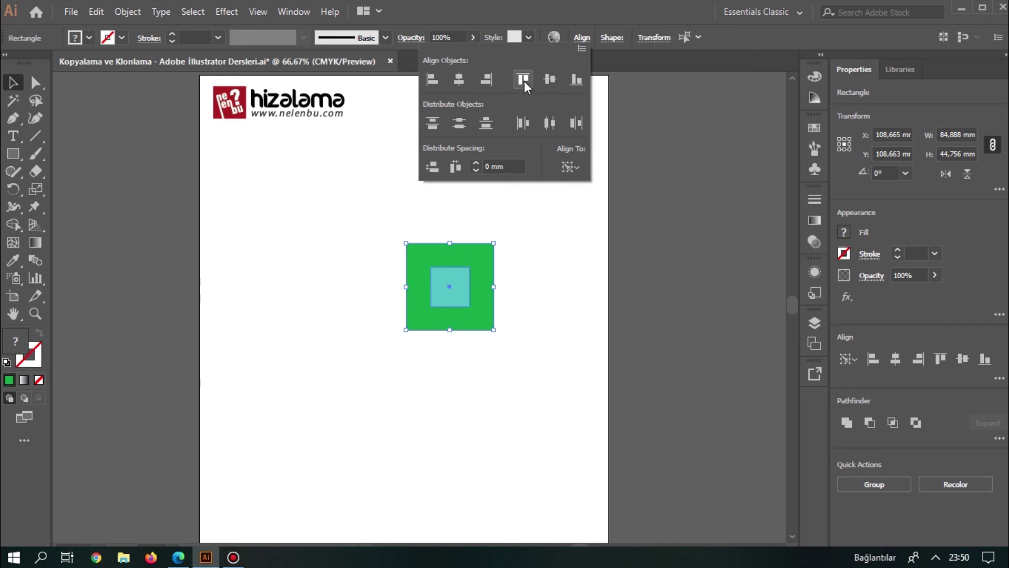
pyautogui.click(524, 82)
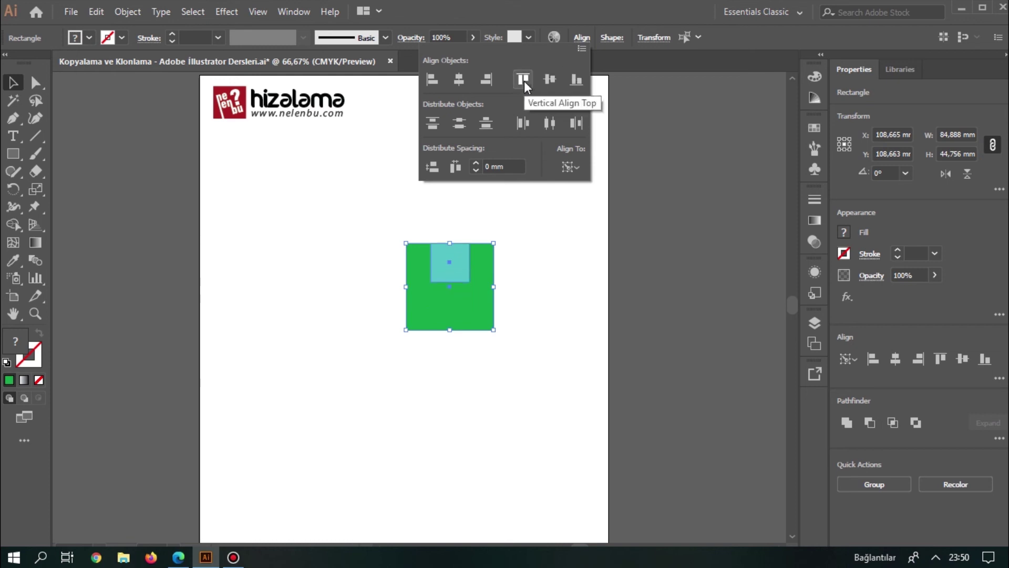
# Place teal at the middle of green's left edge, then drag it out below-left
pyautogui.click(486, 88)
pyautogui.click(433, 80)
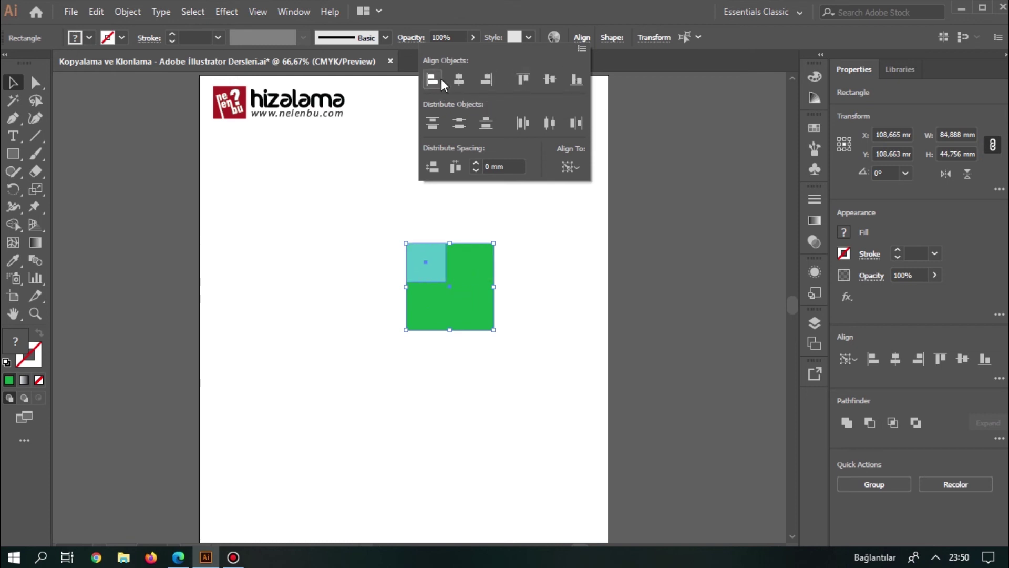
pyautogui.click(574, 84)
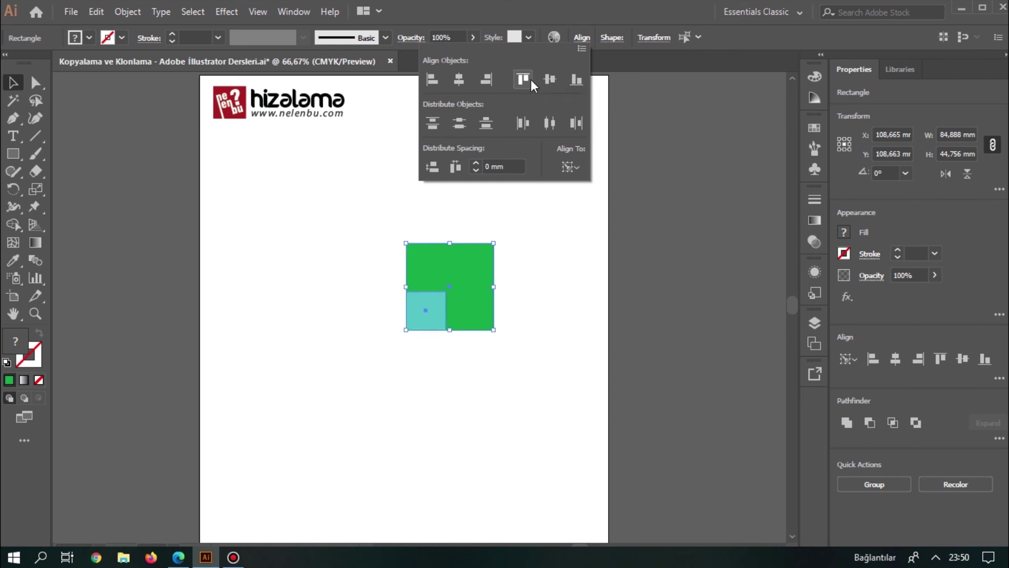
pyautogui.click(531, 81)
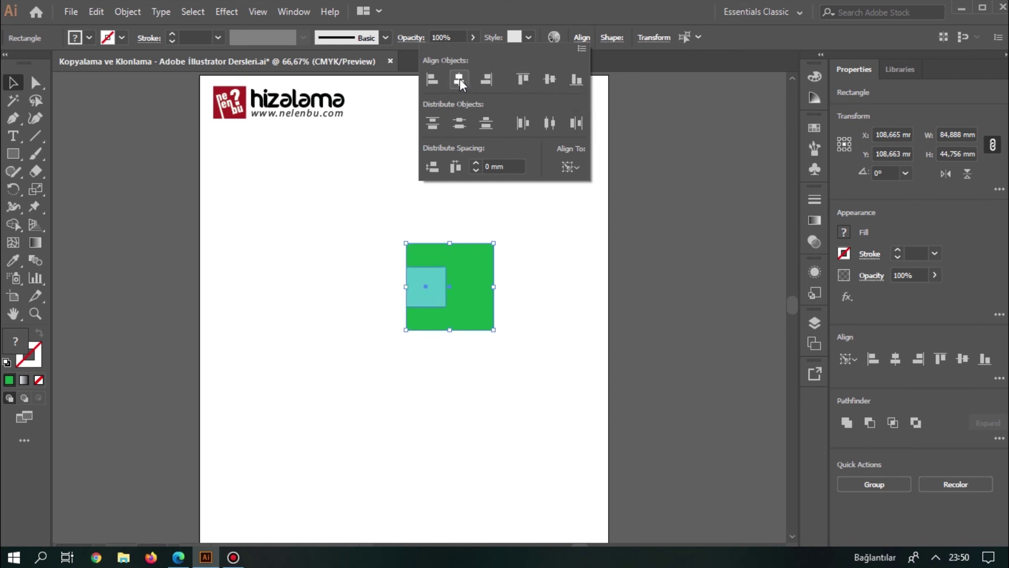
pyautogui.moveTo(465, 228)
pyautogui.mouseDown()
pyautogui.moveTo(372, 238)
pyautogui.moveTo(386, 318)
pyautogui.mouseUp()
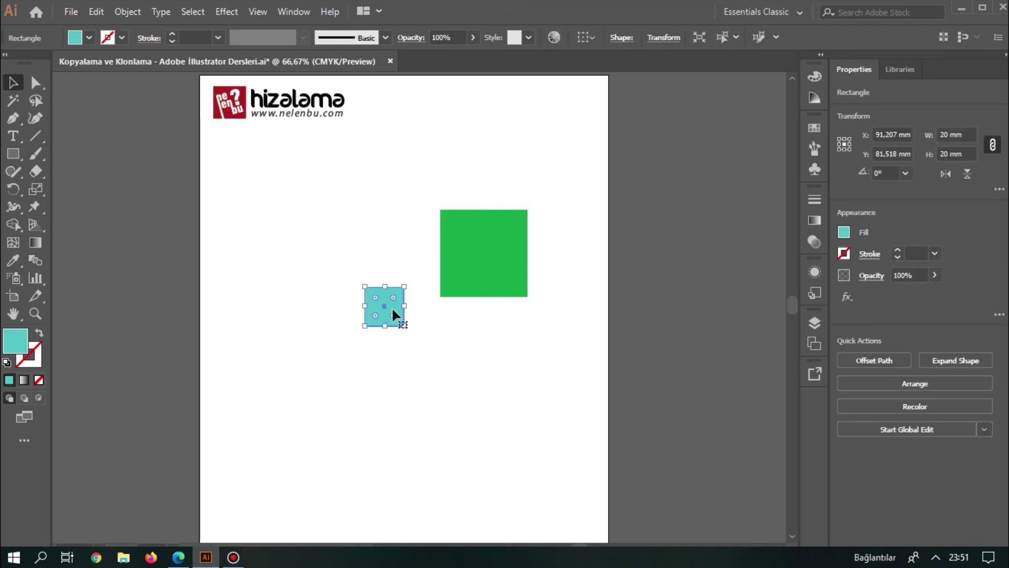
# With green as key object, apply Vertical Align Top to level the teal square's top with it
pyautogui.moveTo(353, 232); pyautogui.dragTo(538, 349)
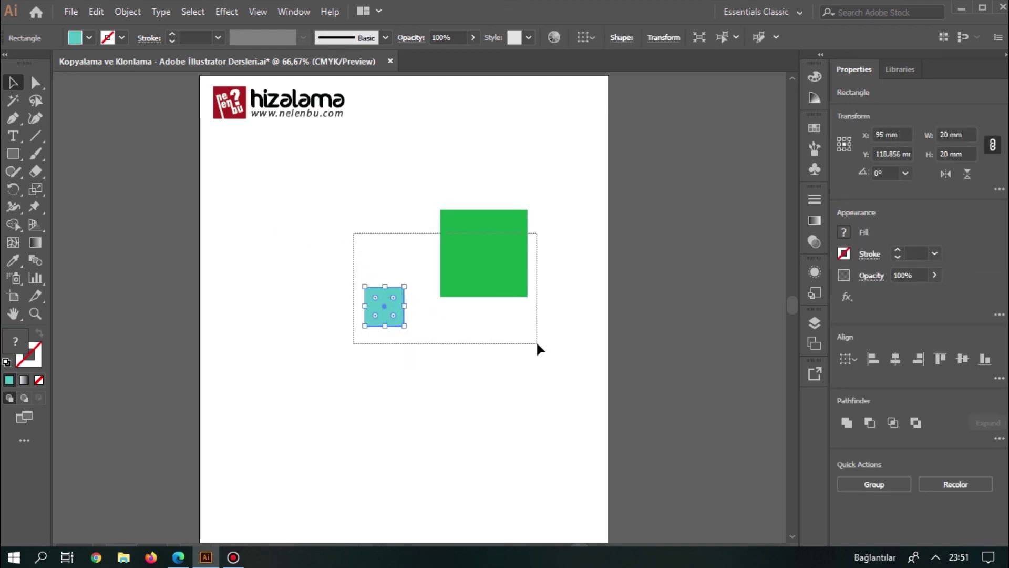
pyautogui.click(474, 227)
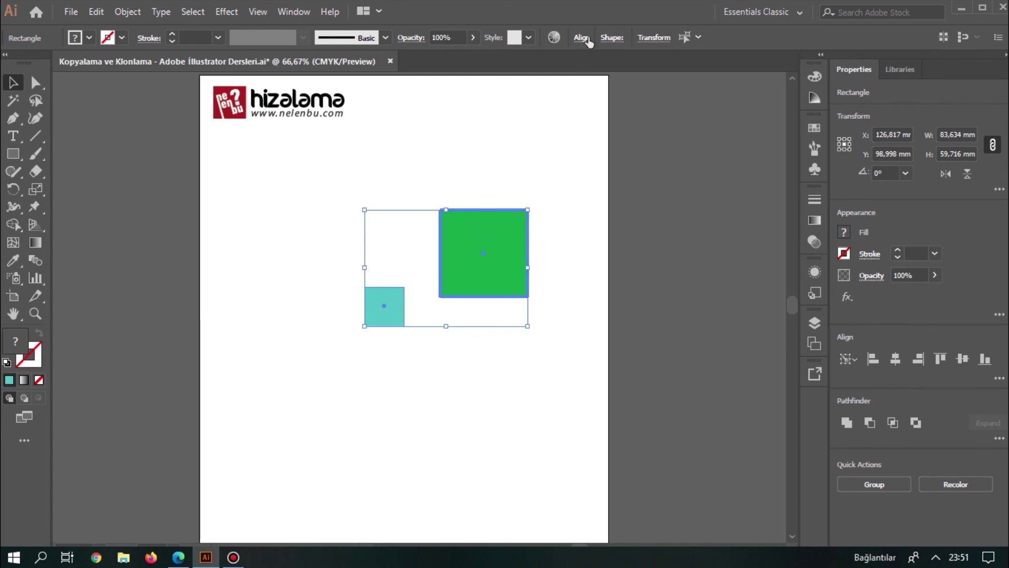
pyautogui.click(581, 38)
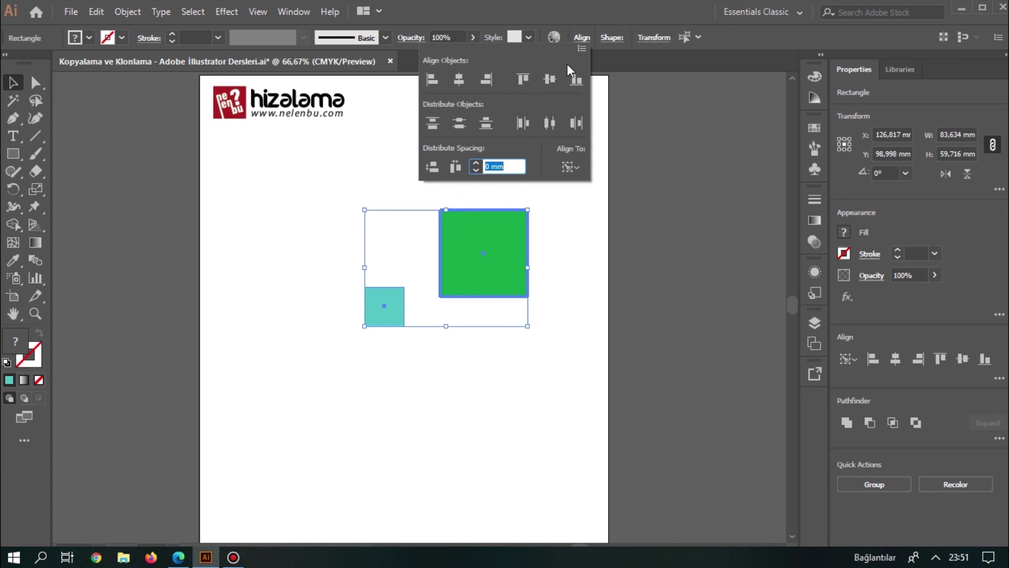
pyautogui.click(522, 80)
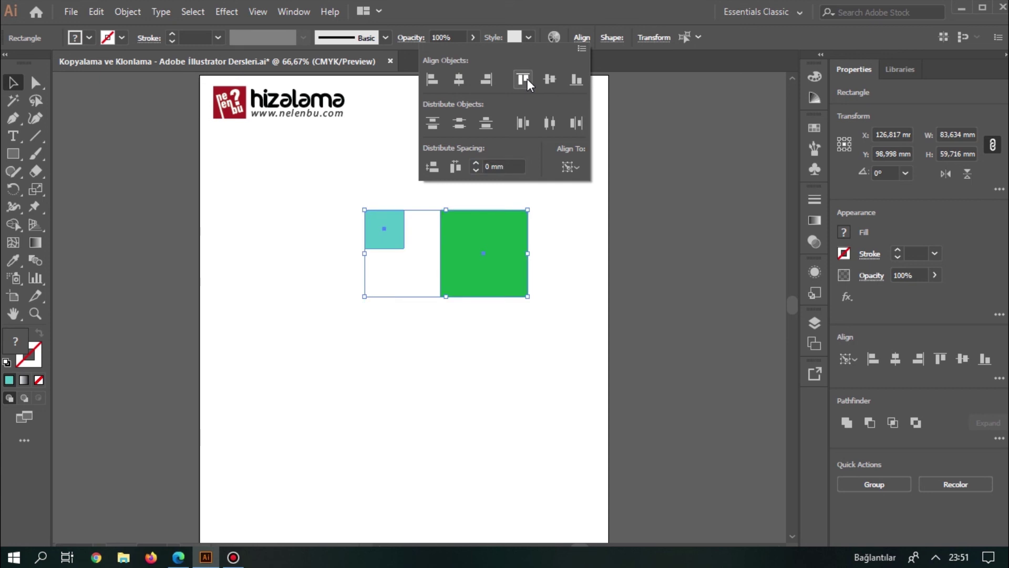